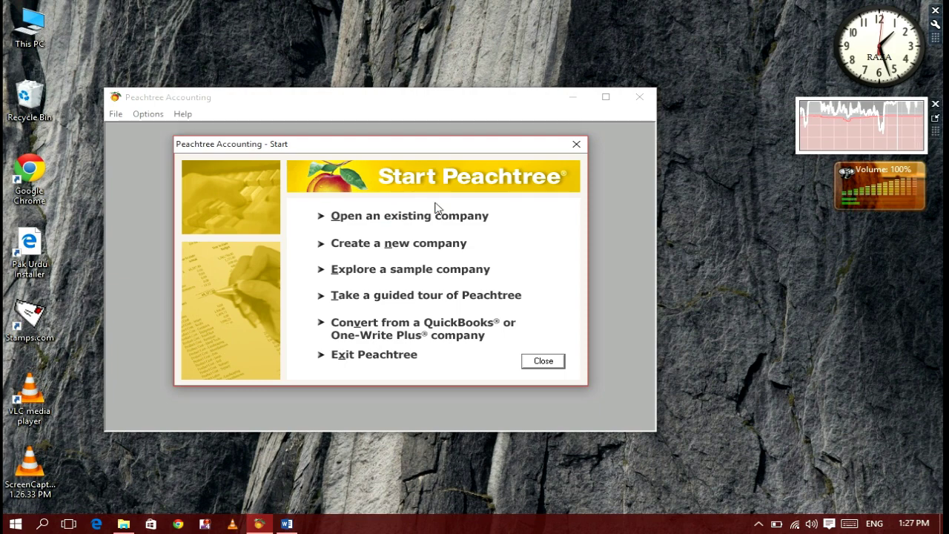
# - Dismiss the open-existing-company dialog, start a new company, and advance to Company Information
pyautogui.moveTo(387, 149); pyautogui.dragTo(396, 148)
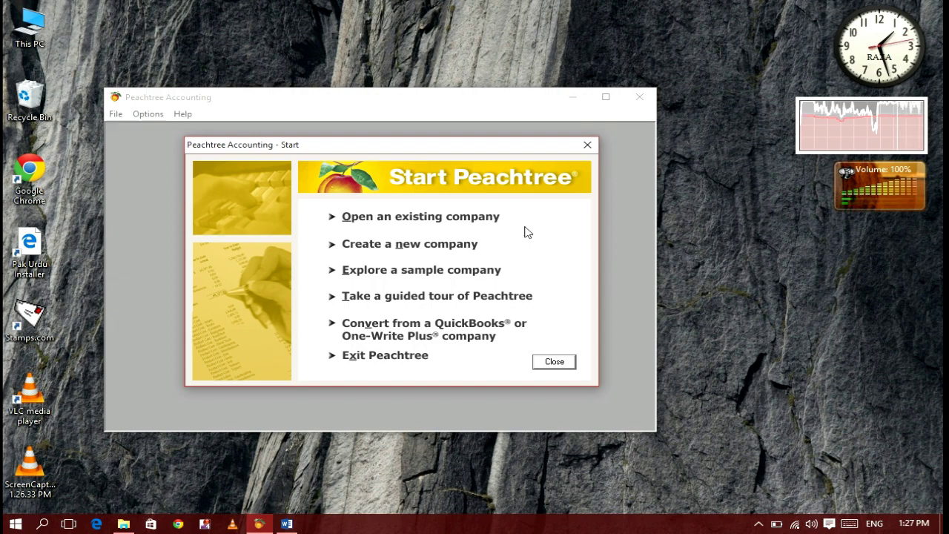
pyautogui.click(434, 217)
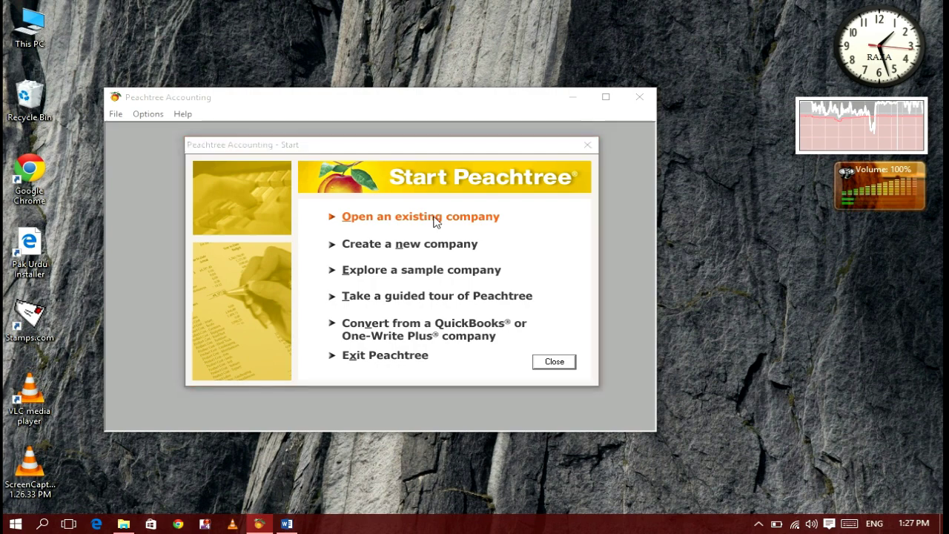
pyautogui.click(529, 238)
pyautogui.click(460, 245)
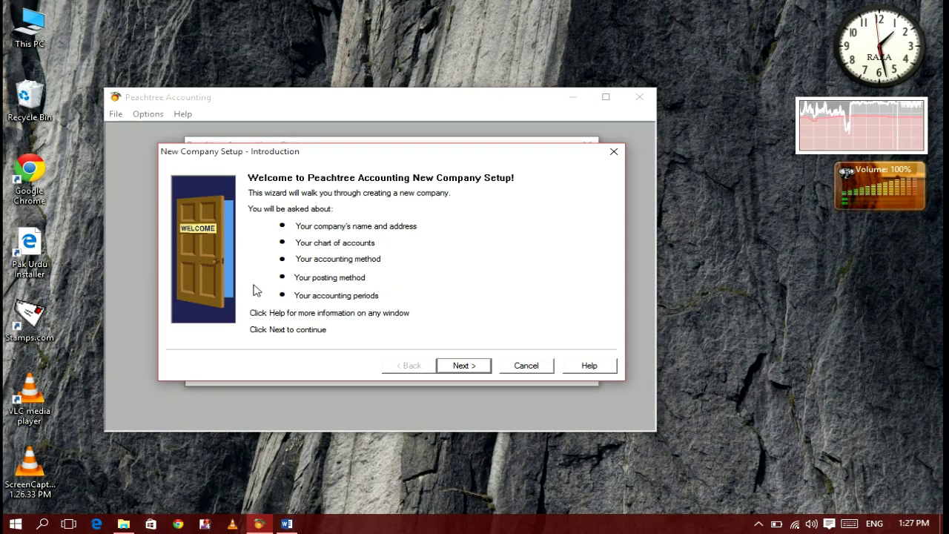
pyautogui.click(474, 368)
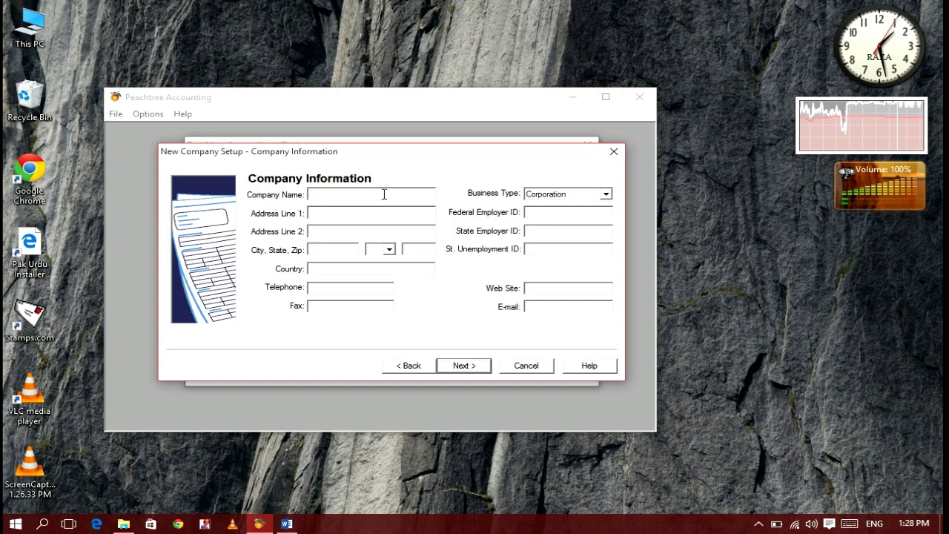
# - Enter the company name Raza Electronics with its street address, city, zip code and country Pakistan
pyautogui.write('za Ele')
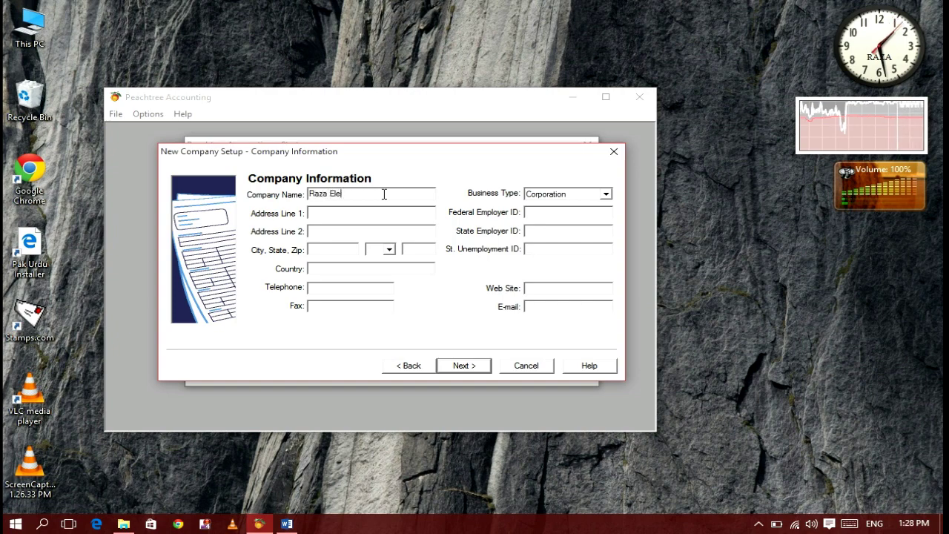
pyautogui.write('ctronics')
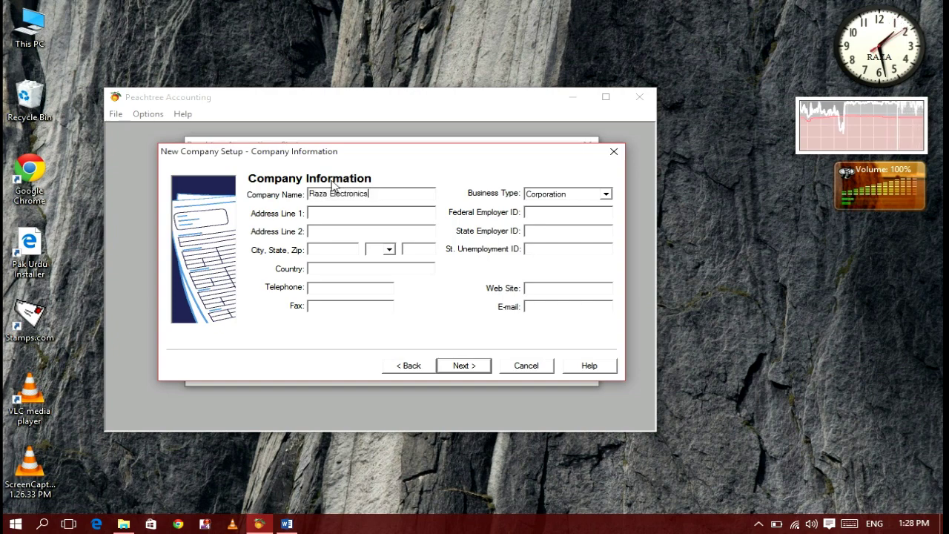
pyautogui.click(315, 214)
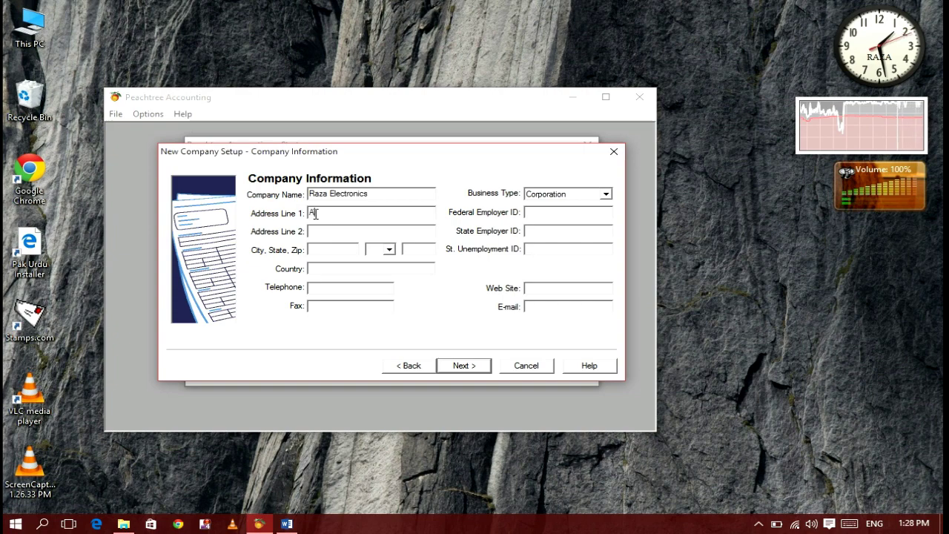
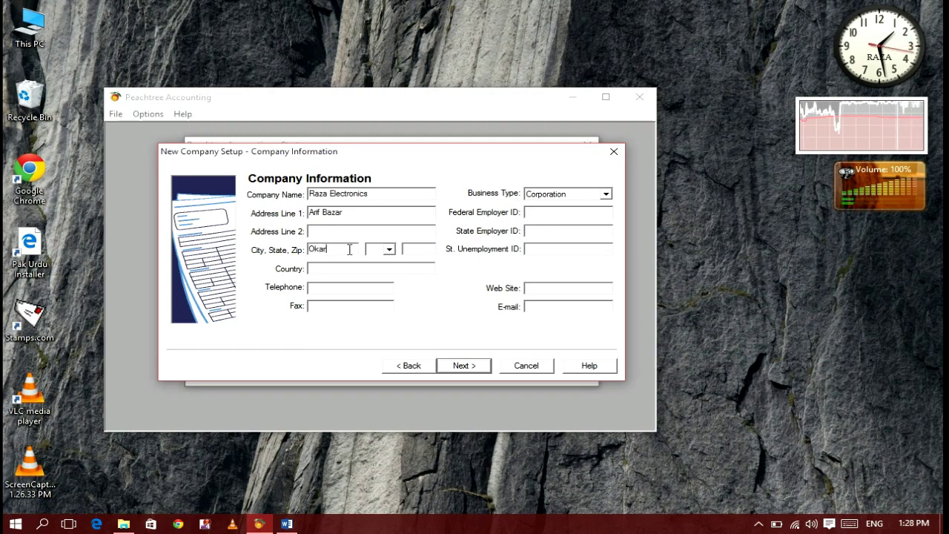
pyautogui.press('Tab')
pyautogui.press('Tab')
pyautogui.click(346, 267)
pyautogui.write('Pakistan')
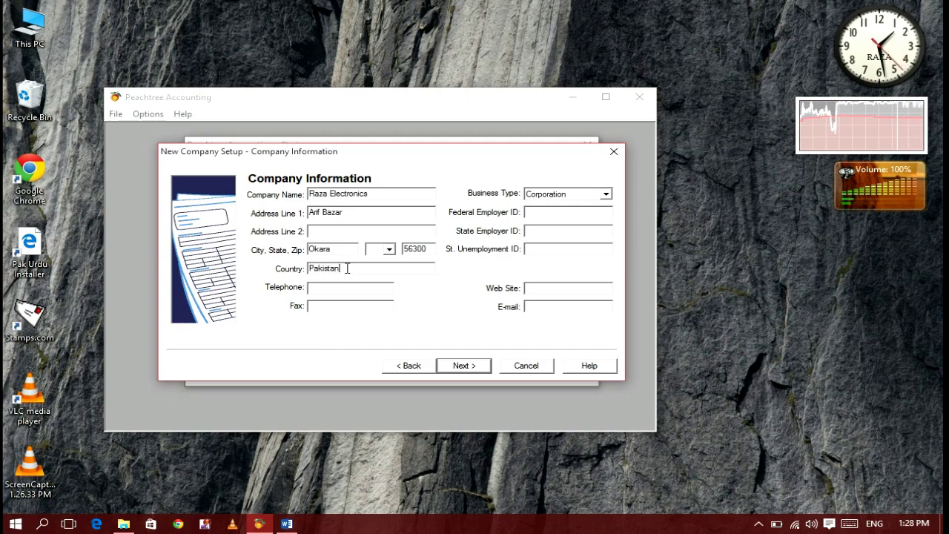
pyautogui.click(318, 287)
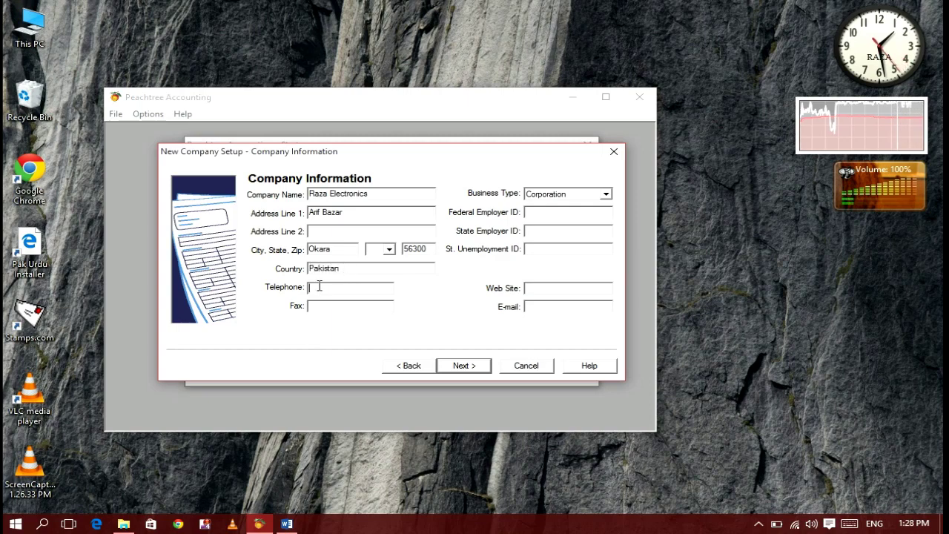
# - Set Business Type to Sole Proprietorship and enter web site abs.com and the company e-mail
pyautogui.click(553, 197)
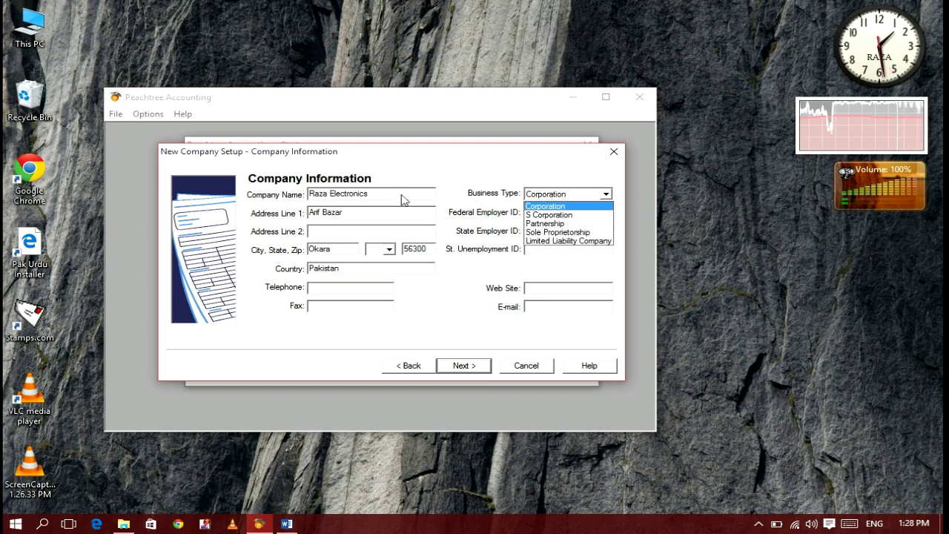
pyautogui.press('Down')
pyautogui.press('Down')
pyautogui.press('Down')
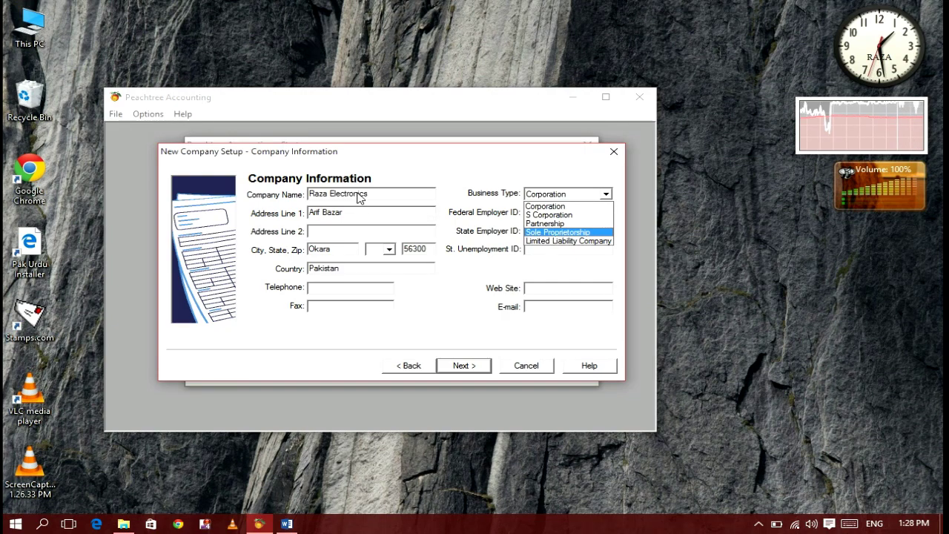
pyautogui.click(566, 233)
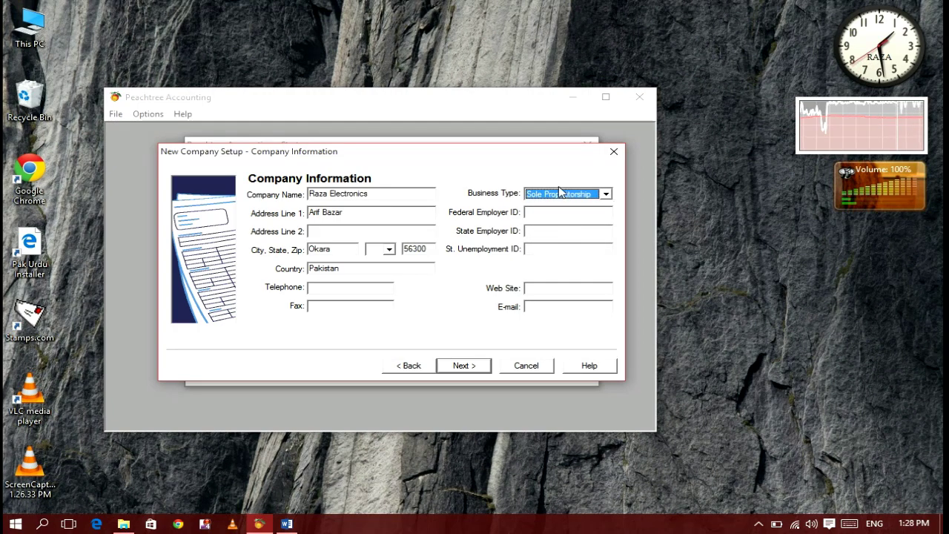
pyautogui.click(563, 289)
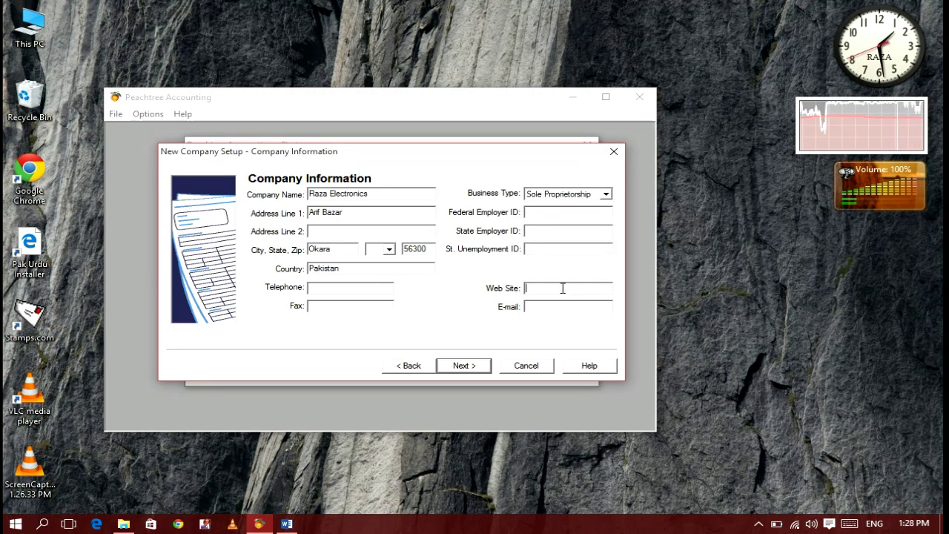
pyautogui.write('abs.com')
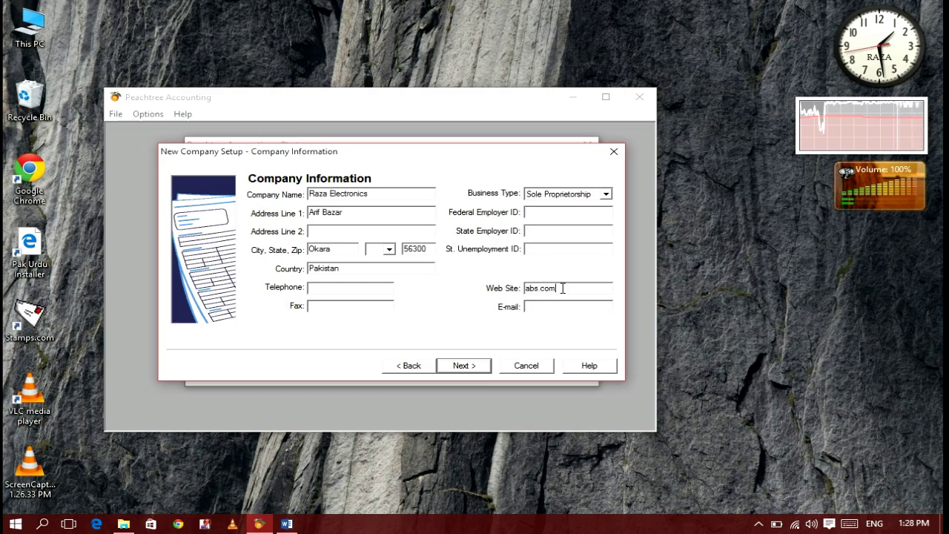
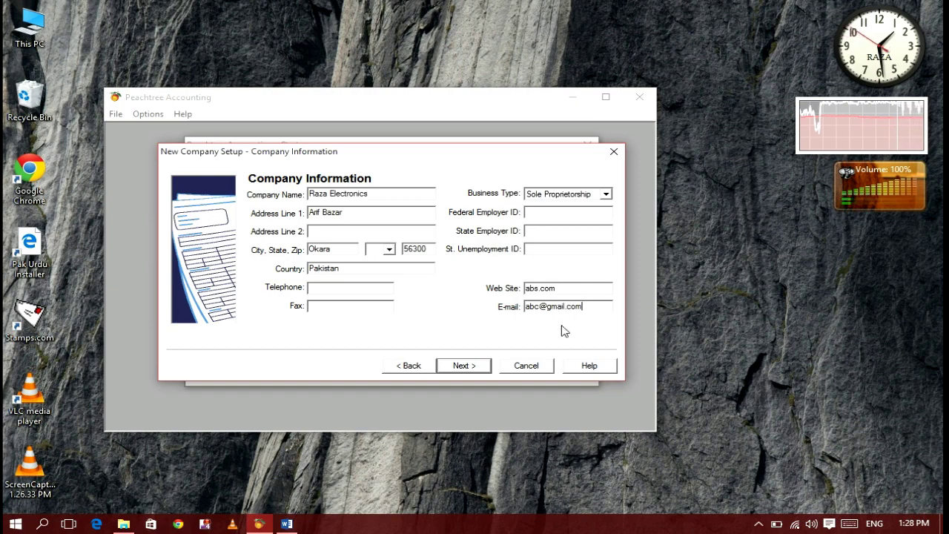
# - Keep the simplified chart of accounts option with Retail Company selected and continue
pyautogui.click(482, 365)
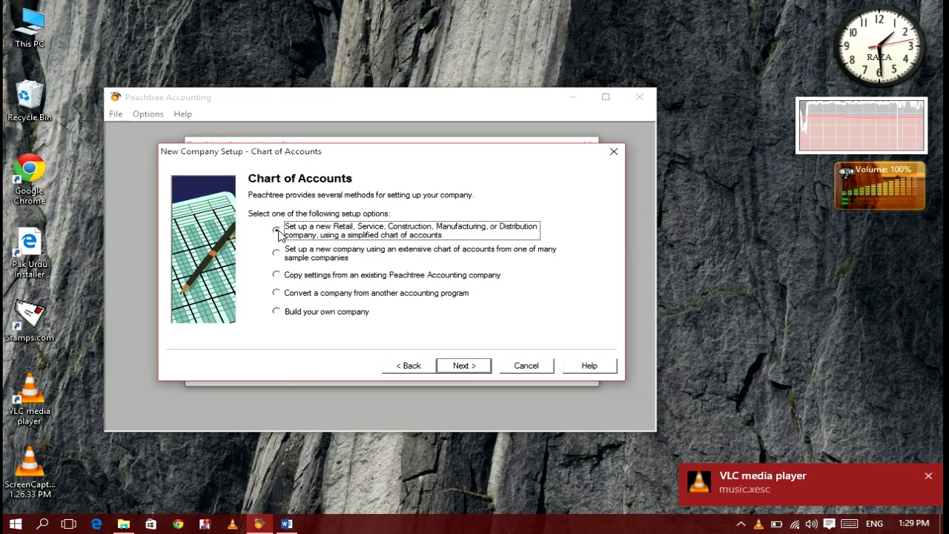
pyautogui.click(461, 365)
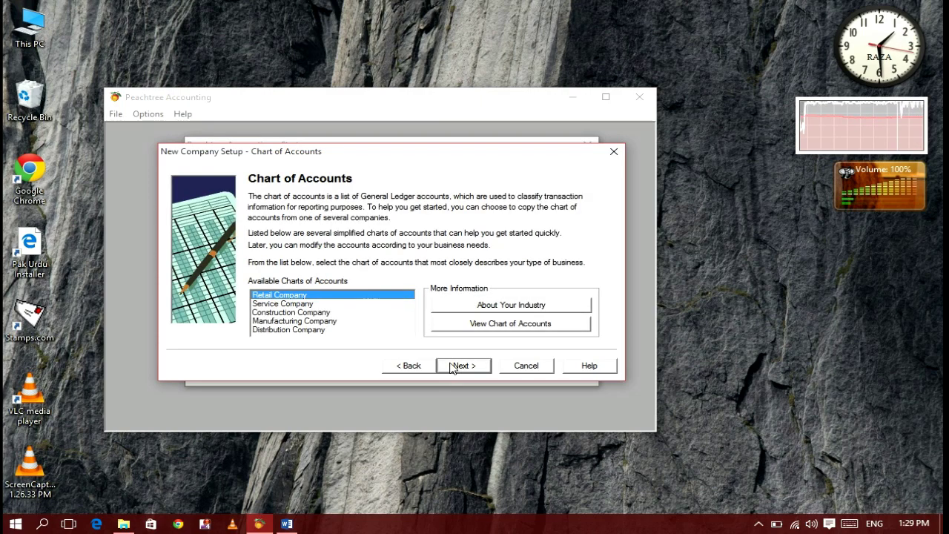
pyautogui.click(401, 365)
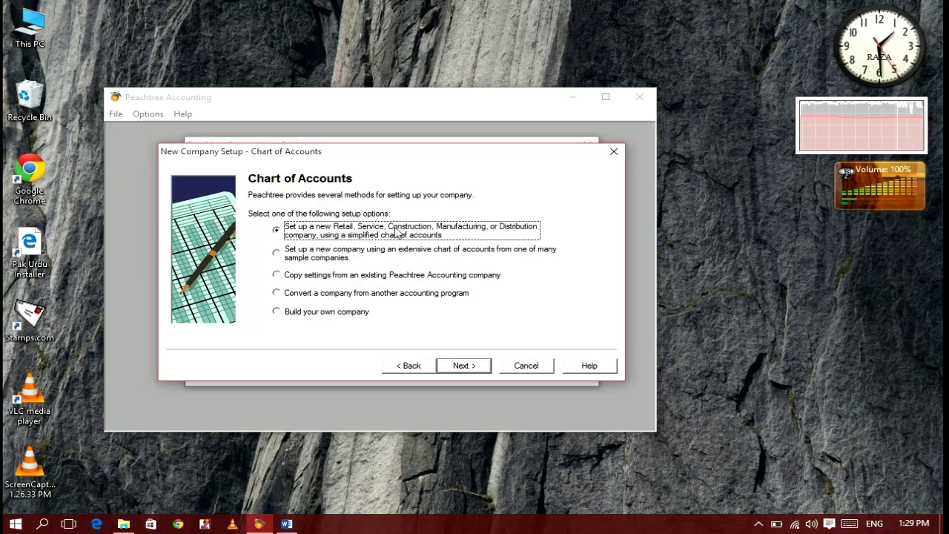
pyautogui.click(442, 367)
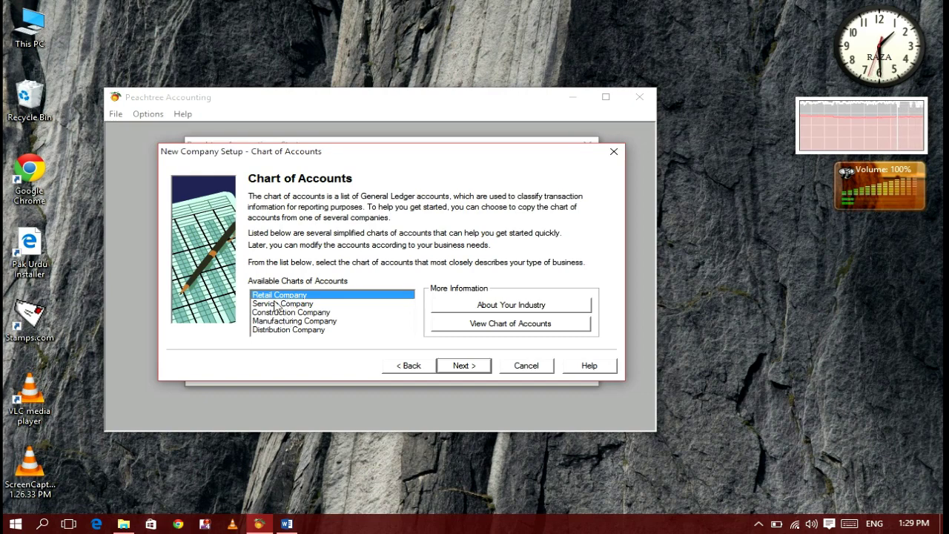
pyautogui.click(460, 366)
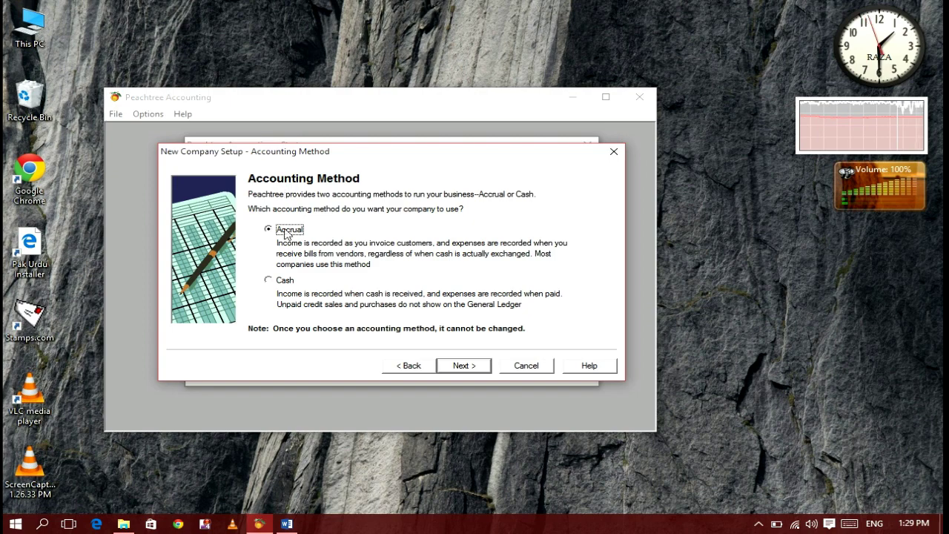
# - Keep Accrual as the accounting method after briefly selecting Cash, and continue
pyautogui.click(269, 281)
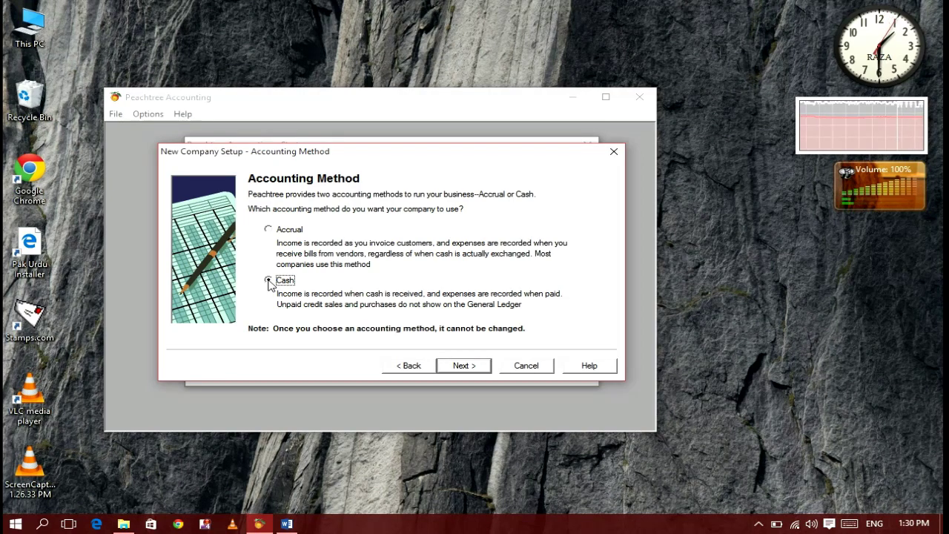
pyautogui.click(268, 231)
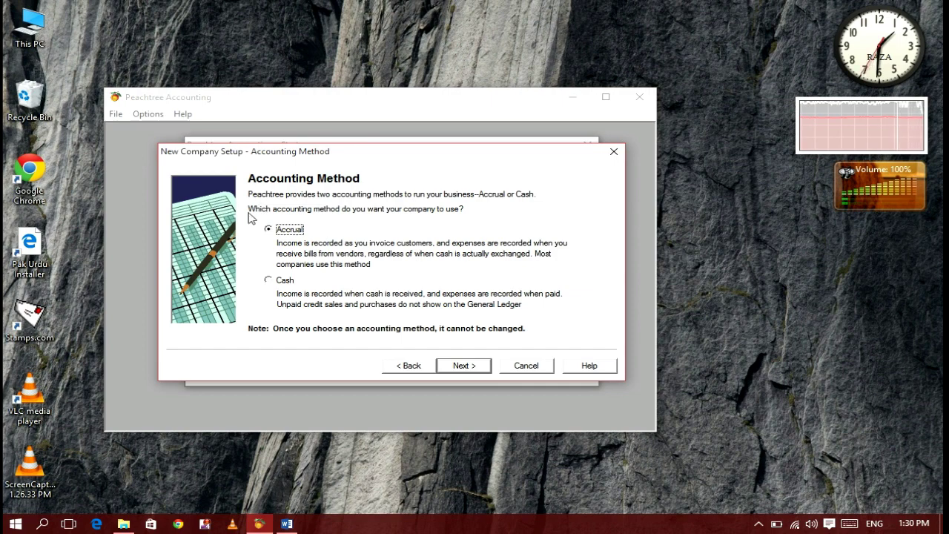
pyautogui.click(452, 369)
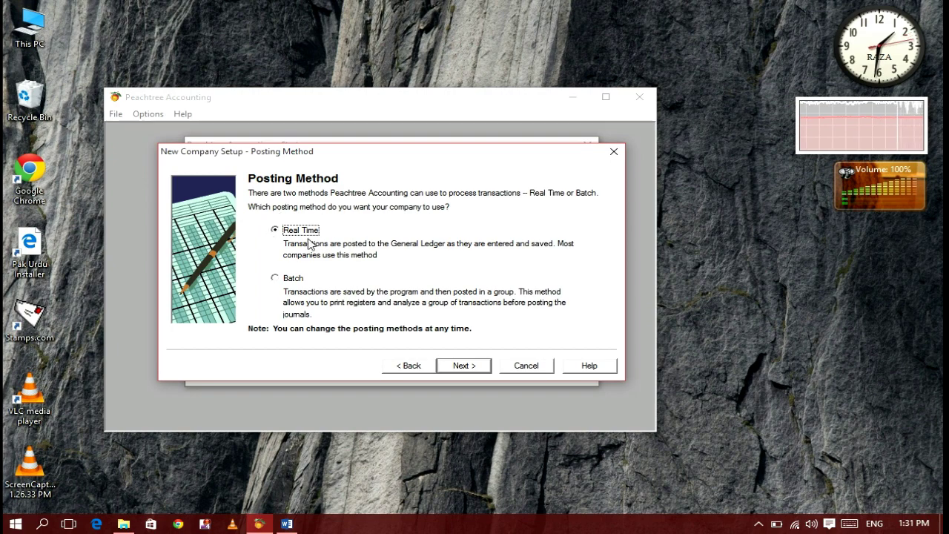
# - Accept Real Time posting and continue to the Accounting Periods page
pyautogui.click(463, 366)
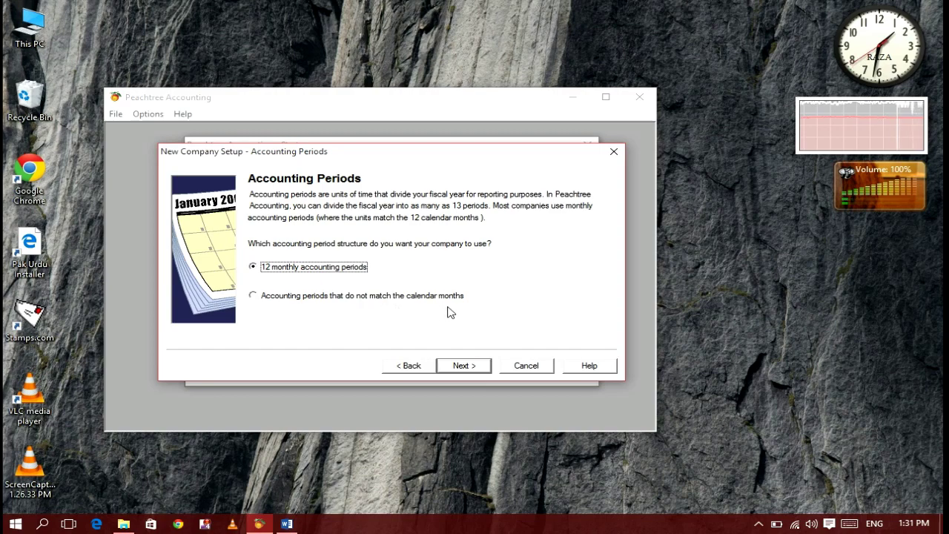
# - Select 'Accounting periods that do not match the calendar months' and continue
pyautogui.click(253, 296)
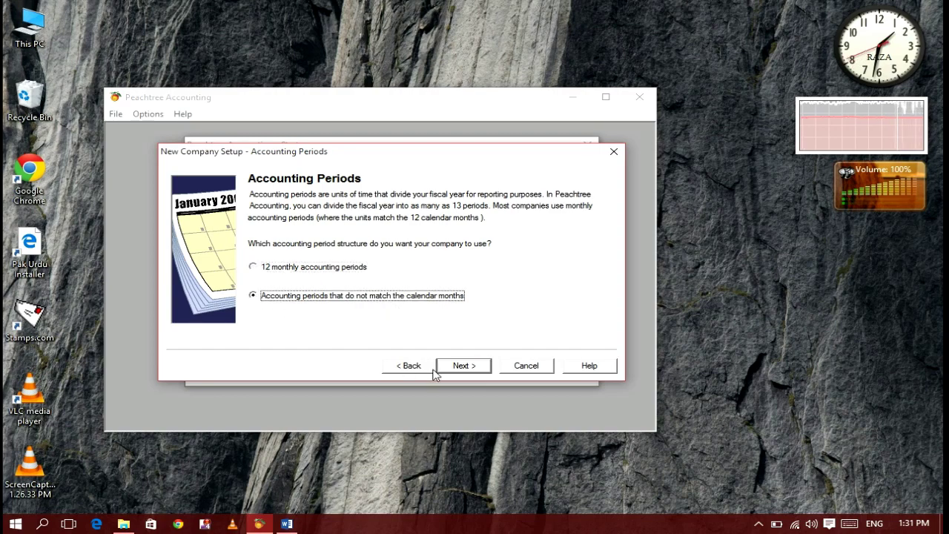
pyautogui.click(461, 365)
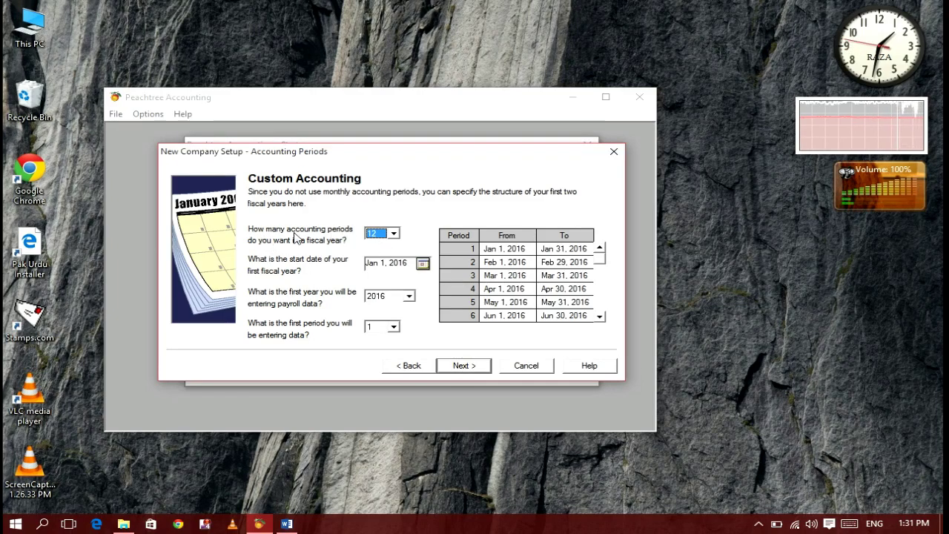
# - Set 4 accounting periods per fiscal year and review the four quarterly period dates
pyautogui.click(393, 234)
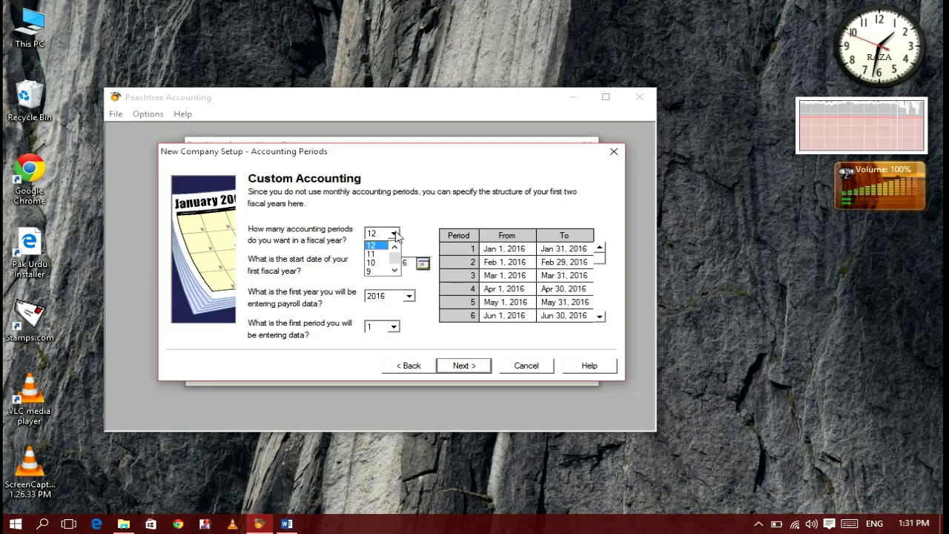
pyautogui.click(395, 271)
pyautogui.click(395, 271)
pyautogui.click(394, 272)
pyautogui.click(394, 272)
pyautogui.click(394, 271)
pyautogui.click(394, 271)
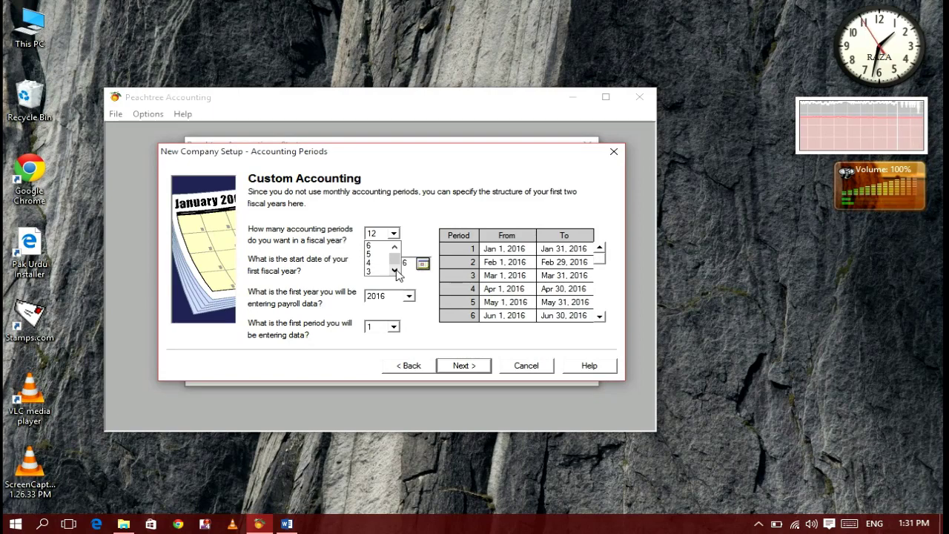
pyautogui.click(376, 264)
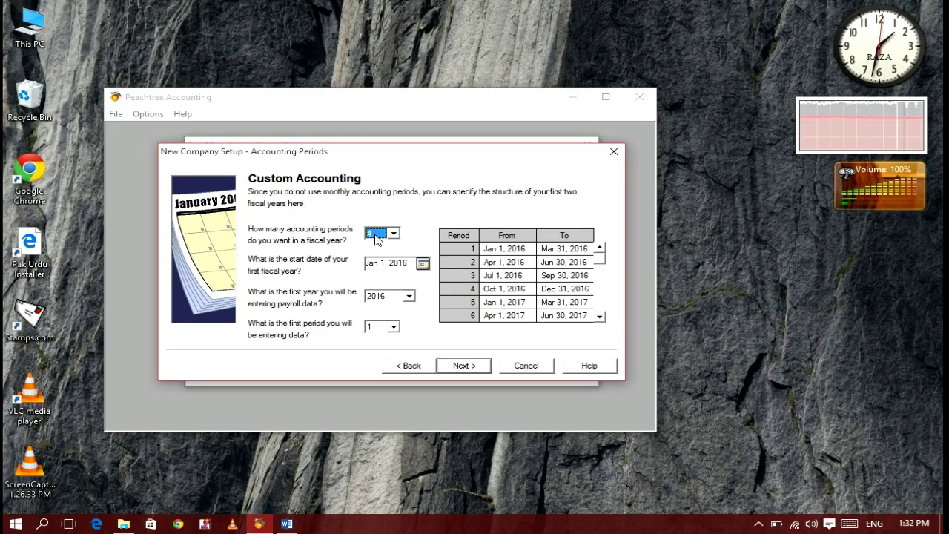
pyautogui.click(475, 250)
pyautogui.click(475, 262)
pyautogui.click(475, 276)
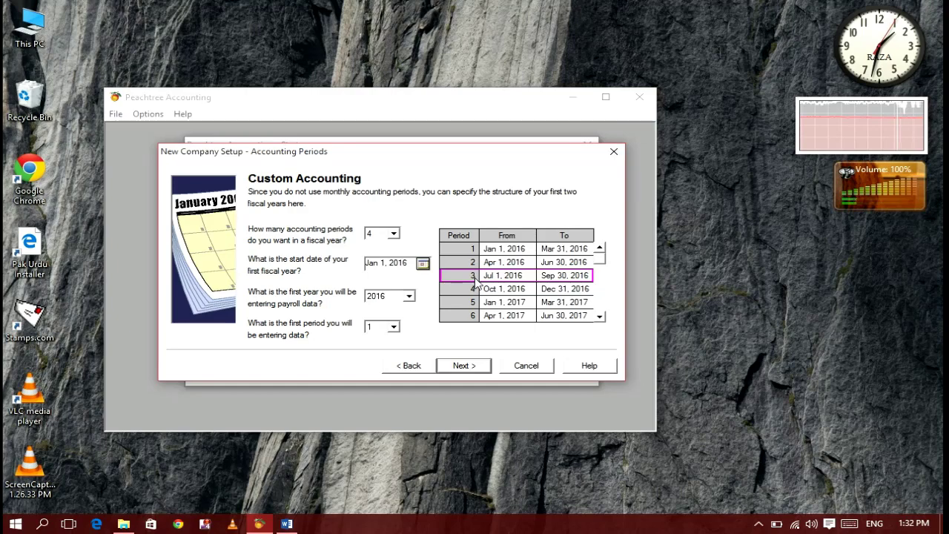
pyautogui.click(475, 290)
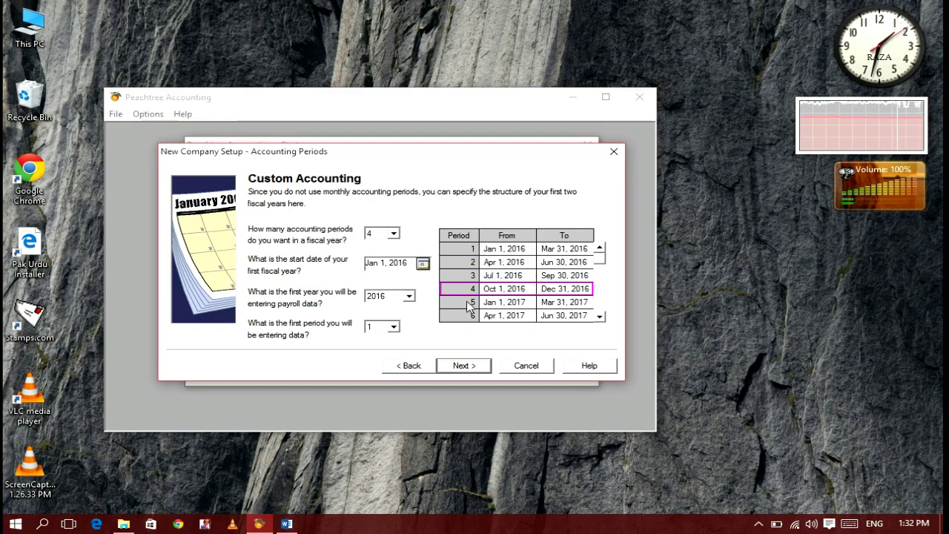
# - Briefly try 2 periods per fiscal year, then return to 4 quarterly periods
pyautogui.click(393, 234)
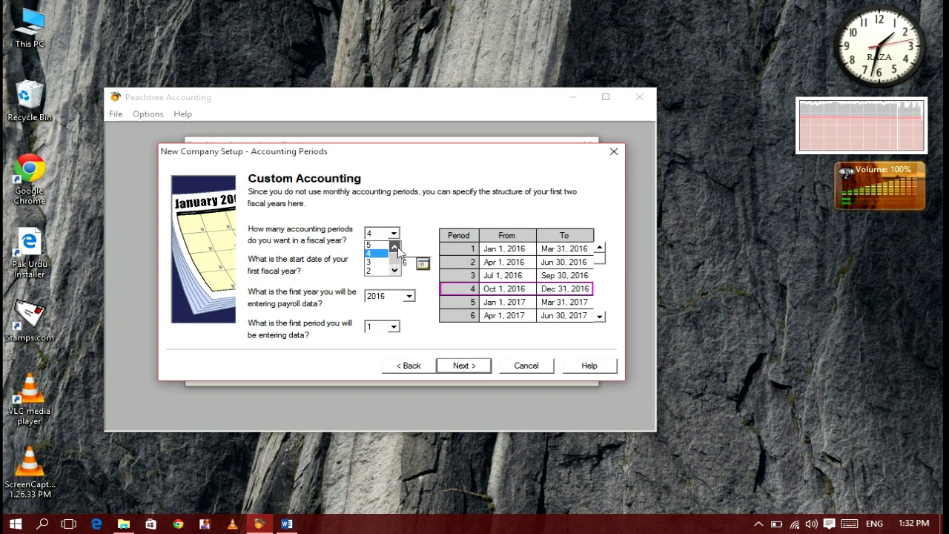
pyautogui.click(375, 272)
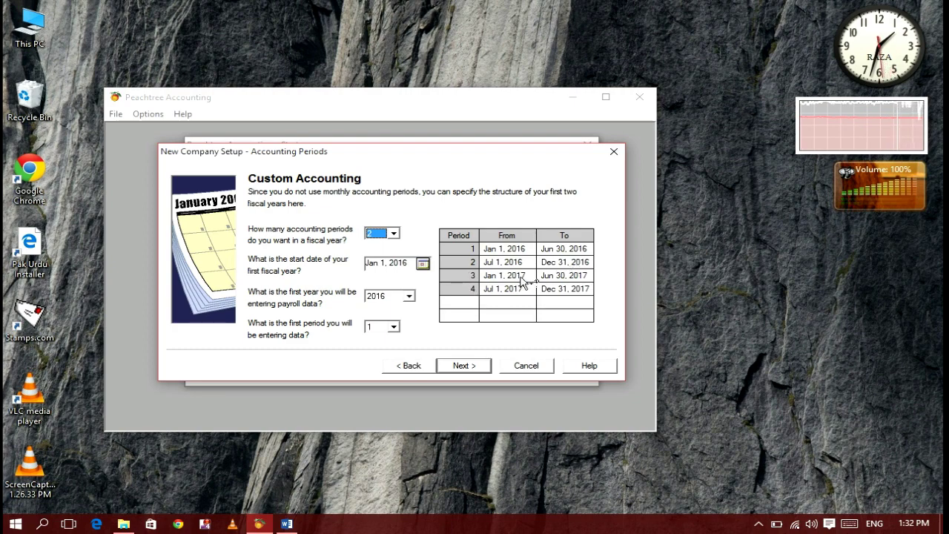
pyautogui.click(395, 234)
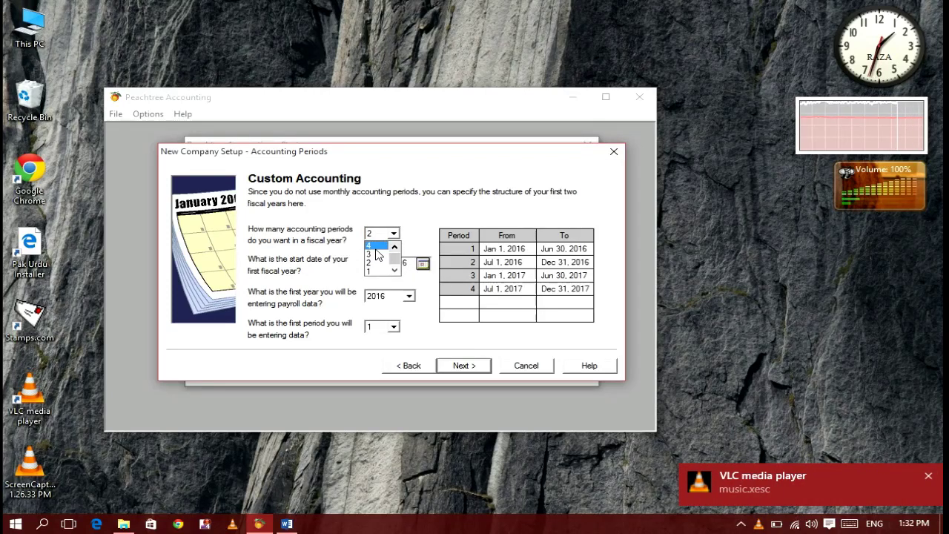
pyautogui.click(376, 247)
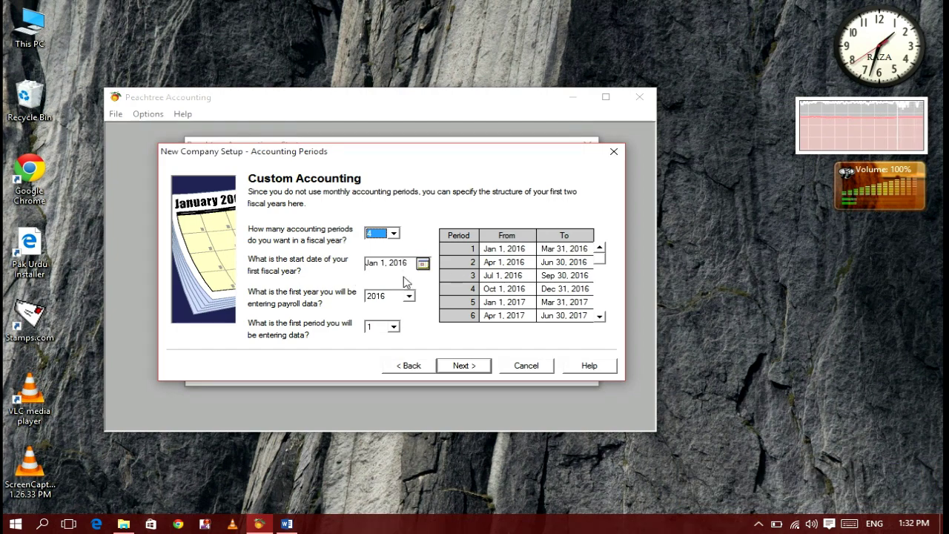
pyautogui.click(421, 266)
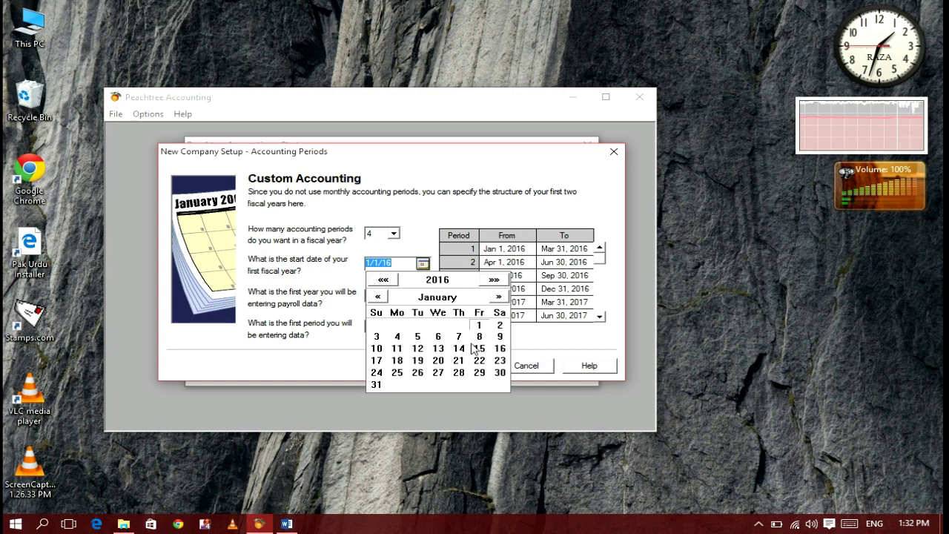
# - Start the fiscal year on January 18, 2016, keeping 2016 as the first payroll year
pyautogui.click(398, 361)
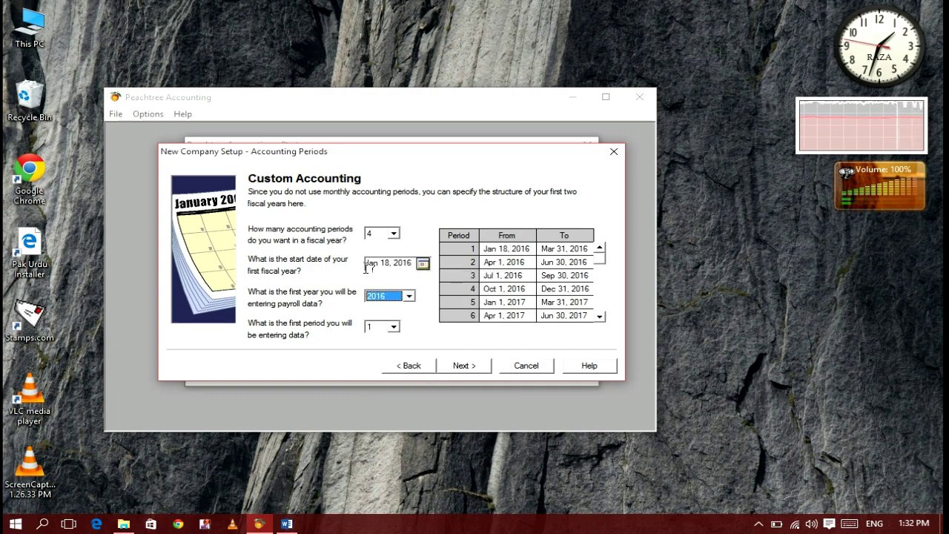
pyautogui.click(409, 297)
pyautogui.click(409, 298)
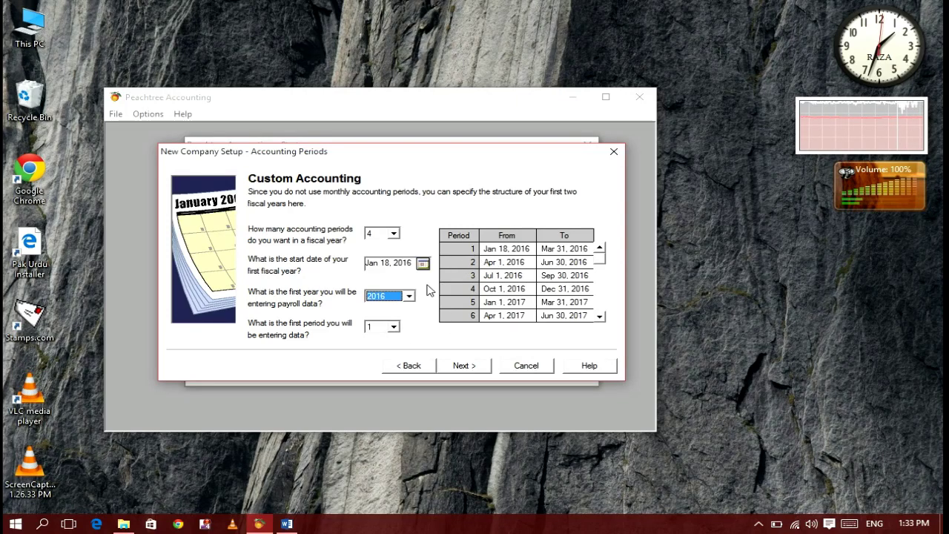
pyautogui.click(465, 263)
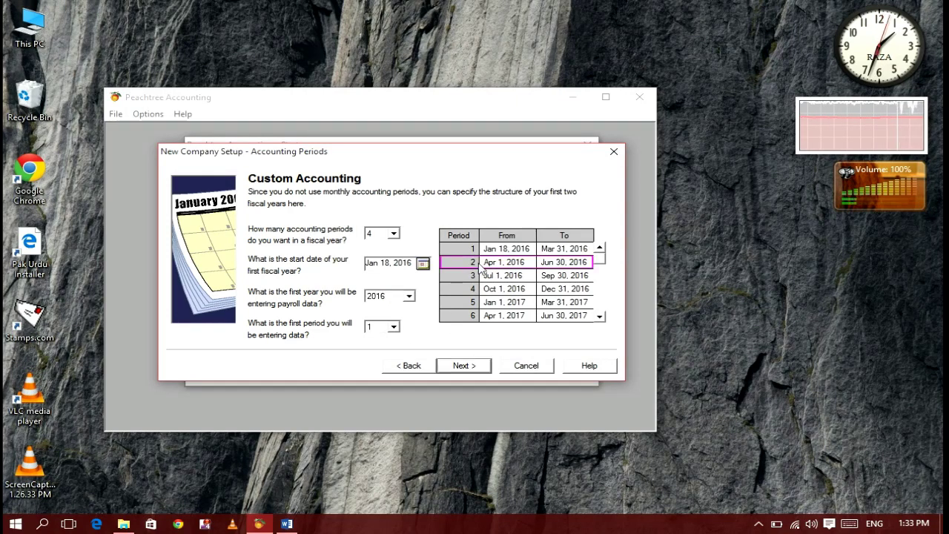
# - Set period 1 as the first data-entry period after trying period 2, and continue
pyautogui.click(394, 329)
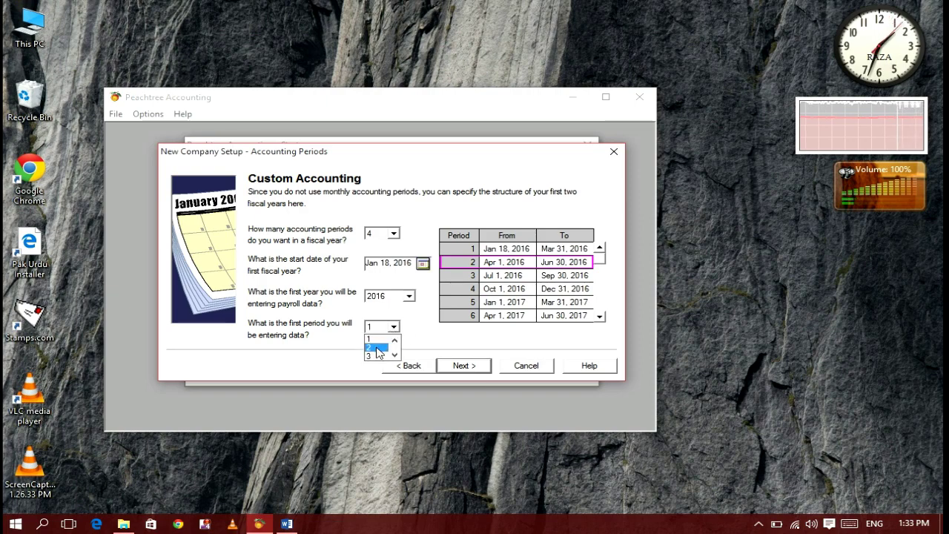
pyautogui.click(378, 348)
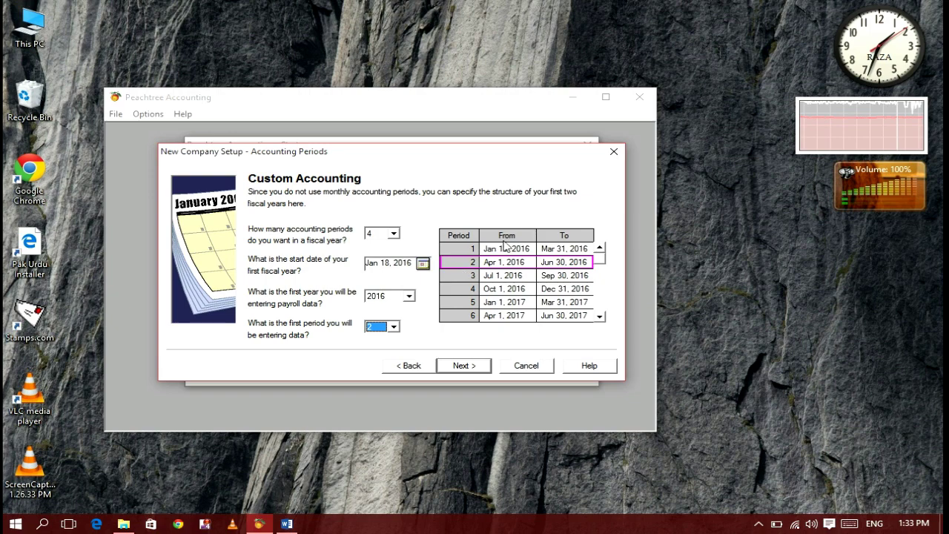
pyautogui.click(393, 327)
pyautogui.click(377, 337)
pyautogui.click(467, 365)
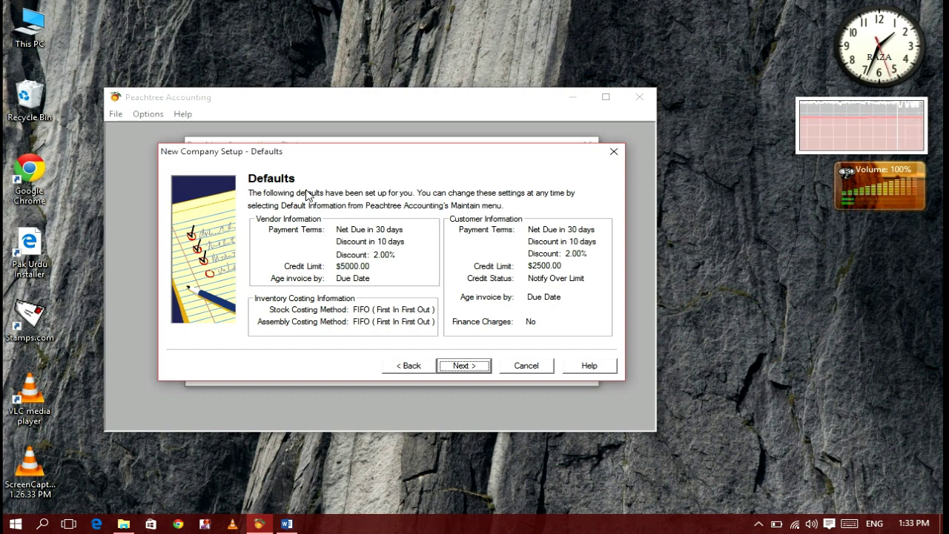
# - Accept the Net 30, 2% discount and FIFO defaults and finish creating Raza Electronics
pyautogui.click(460, 363)
pyautogui.click(449, 369)
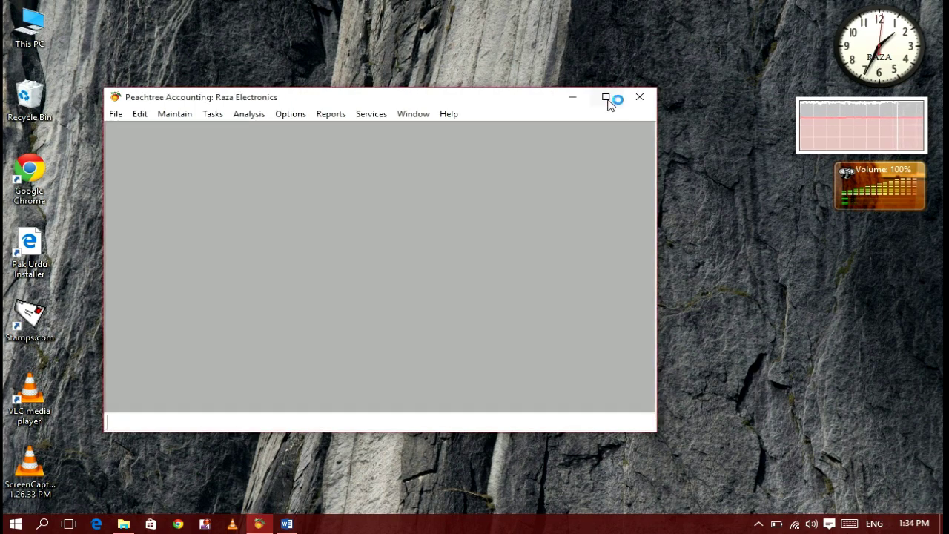
# - Maximize the program and Peachtree Today, then show the Purchases task map in Navigation Aids
pyautogui.click(606, 99)
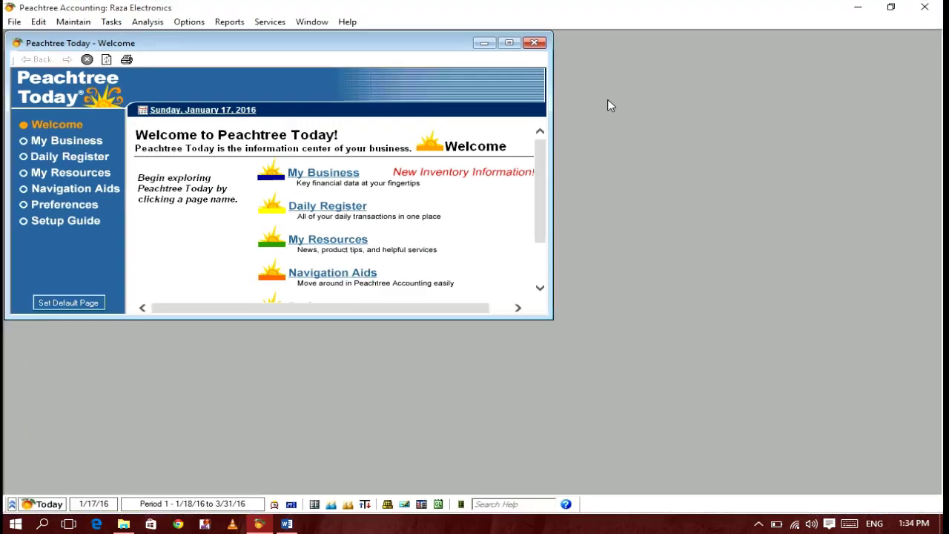
pyautogui.click(502, 44)
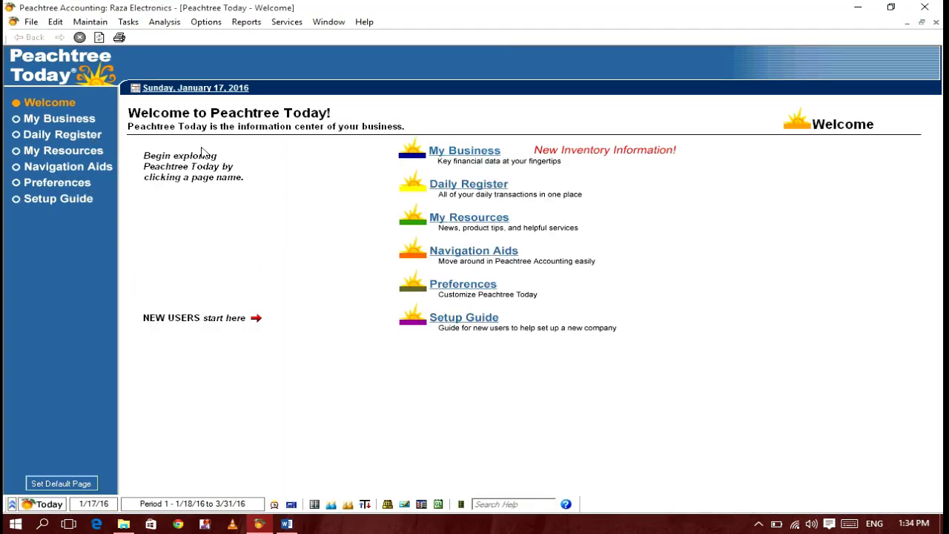
pyautogui.click(58, 169)
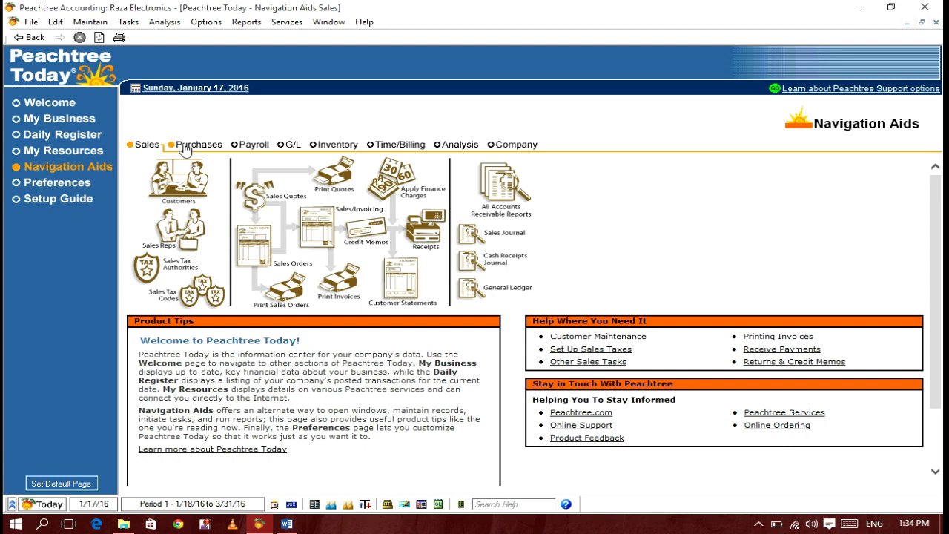
pyautogui.click(185, 146)
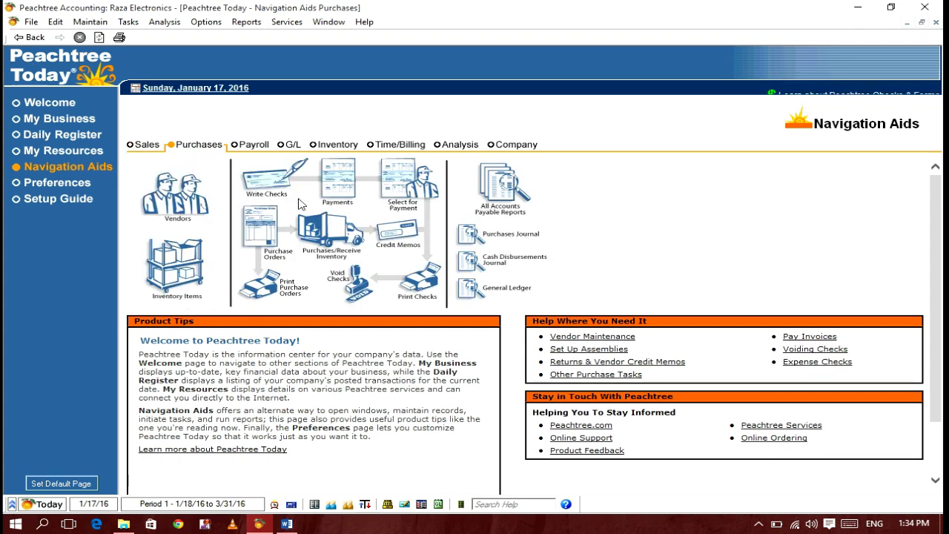